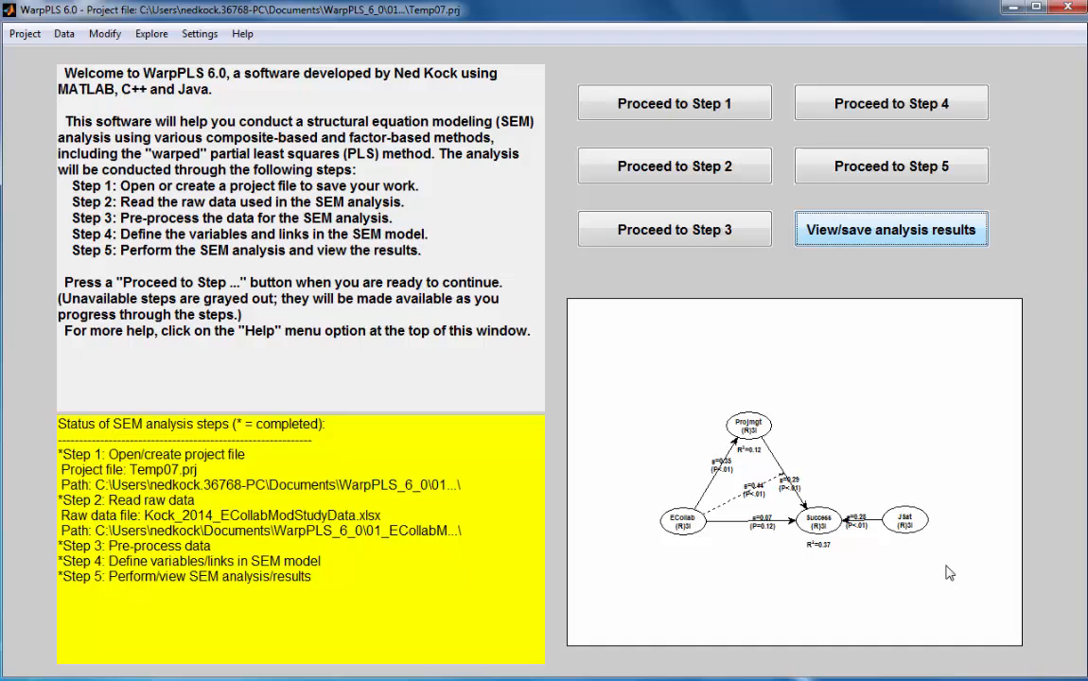
Show the additional coefficients and indices results from the Explore menu
{"action": "left_click", "coordinate": [144, 39]}
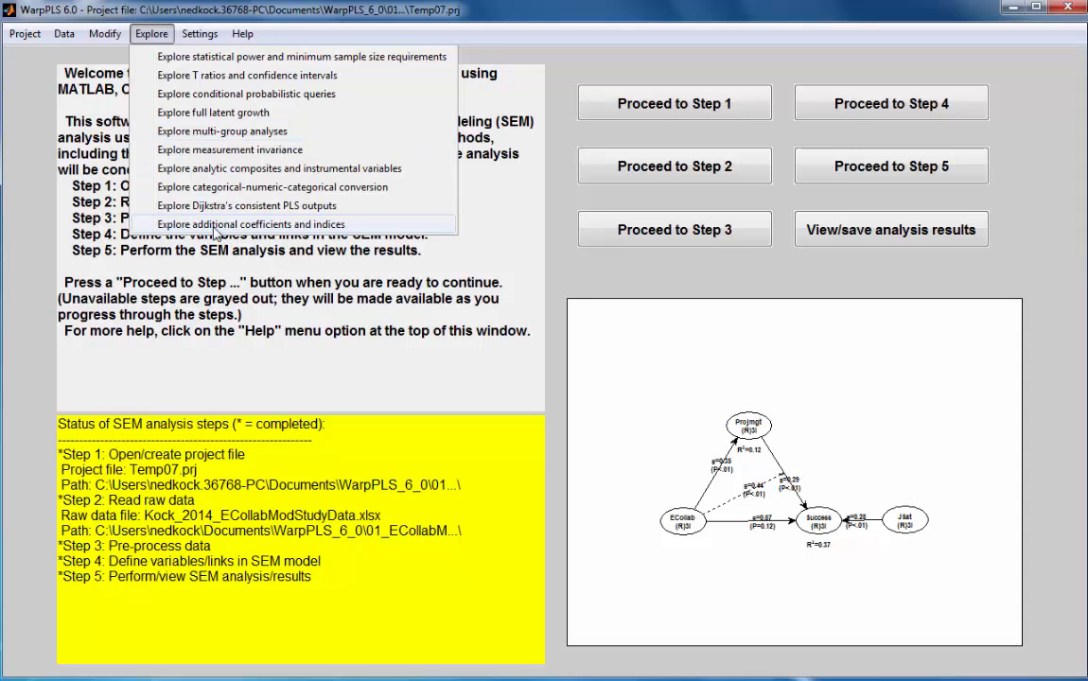
{"action": "left_click", "coordinate": [215, 227]}
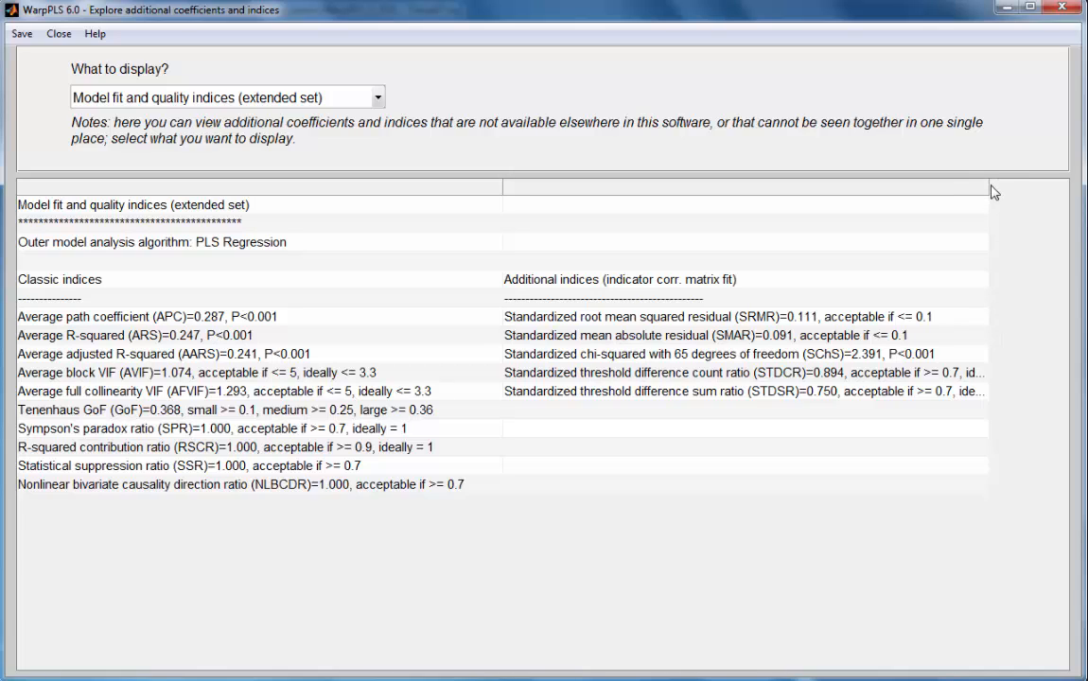
Widen the Additional indices column so the STDCR and STDSR lines read in full
{"action": "left_click_drag", "start_coordinate": [990, 187], "coordinate": [1038, 186]}
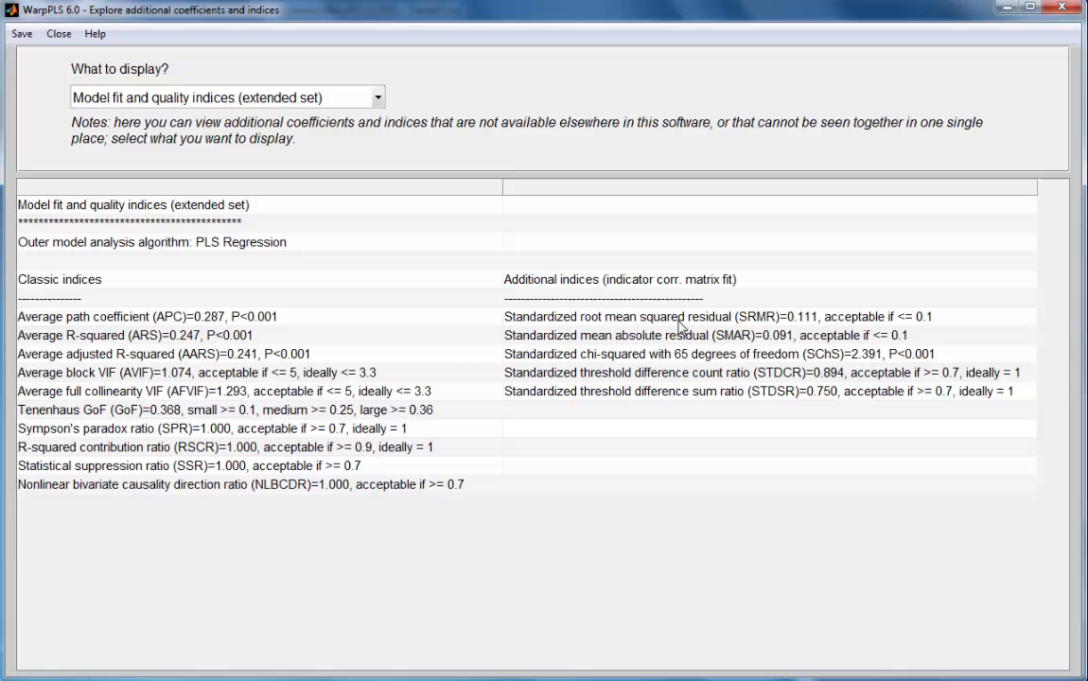
Highlight SRMR (0.111), toggle to SMAR and back, then the PLS Regression outer model algorithm line
{"action": "left_click", "coordinate": [587, 322]}
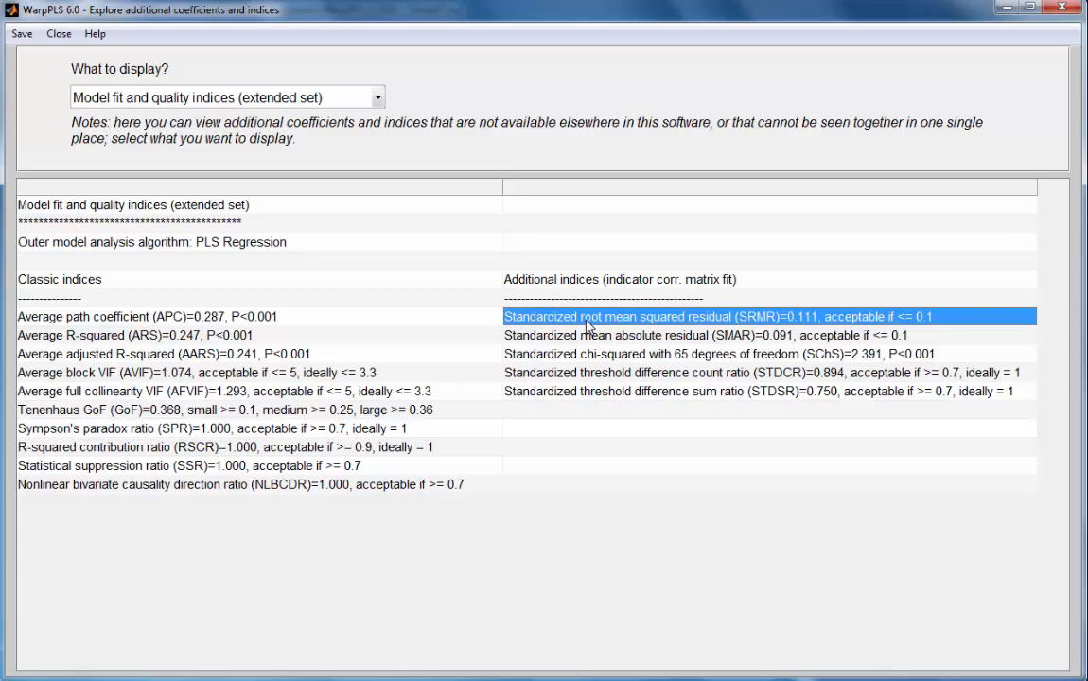
{"action": "key", "text": "Down"}
{"action": "key", "text": "Up"}
{"action": "key", "text": "Down"}
{"action": "key", "text": "Up"}
{"action": "left_click", "coordinate": [243, 244]}
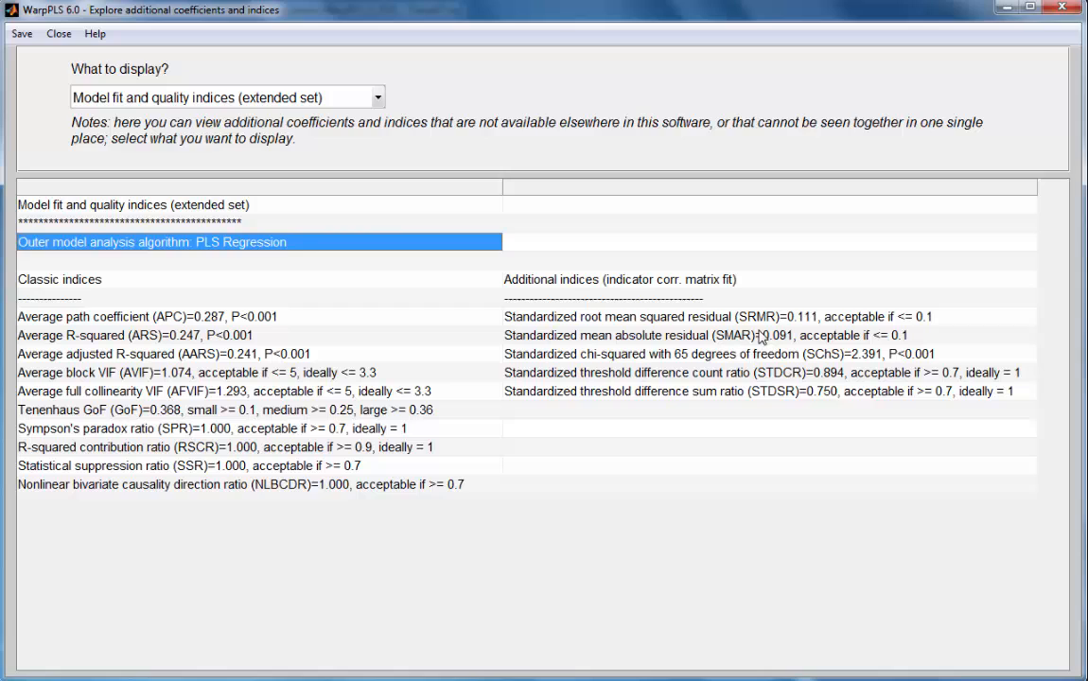
Highlight the SMAR fit index of 0.091
{"action": "left_click", "coordinate": [686, 339]}
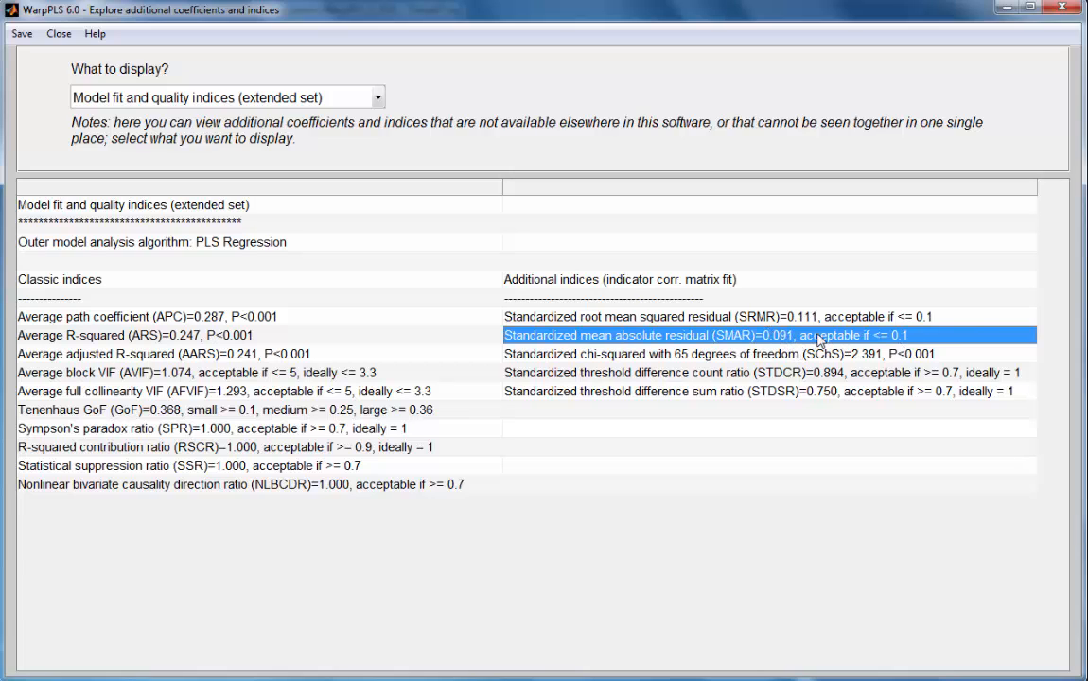
Move the highlight down to the SChS index (2.391, 65 degrees of freedom)
{"action": "key", "text": "Down"}
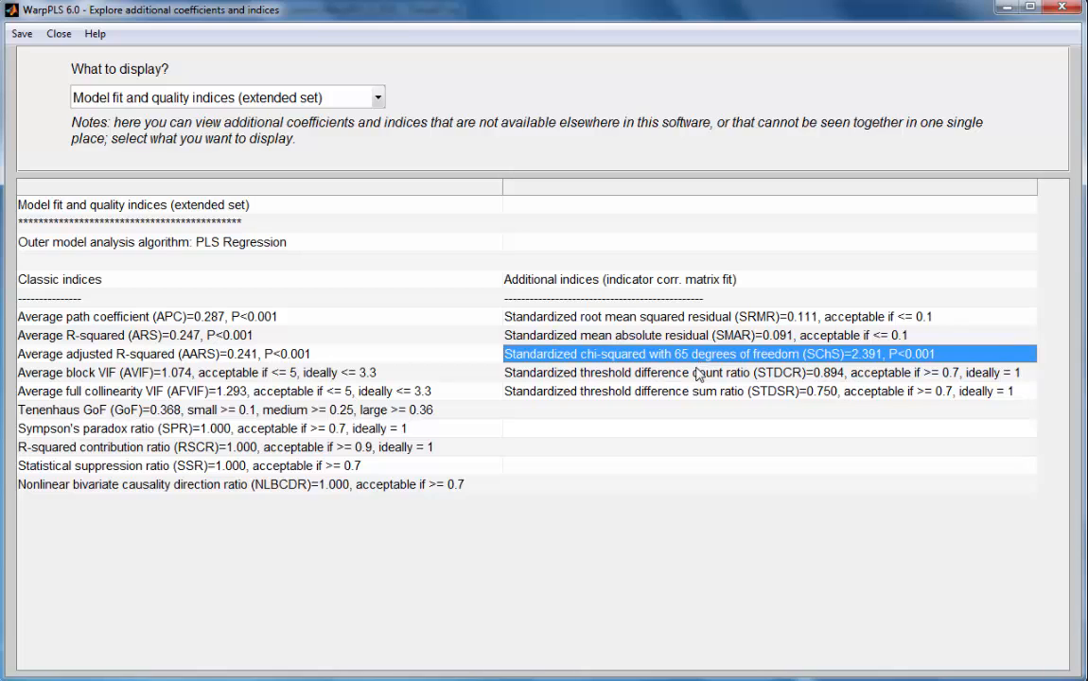
Highlight the STDCR index of 0.894
{"action": "left_click", "coordinate": [697, 374]}
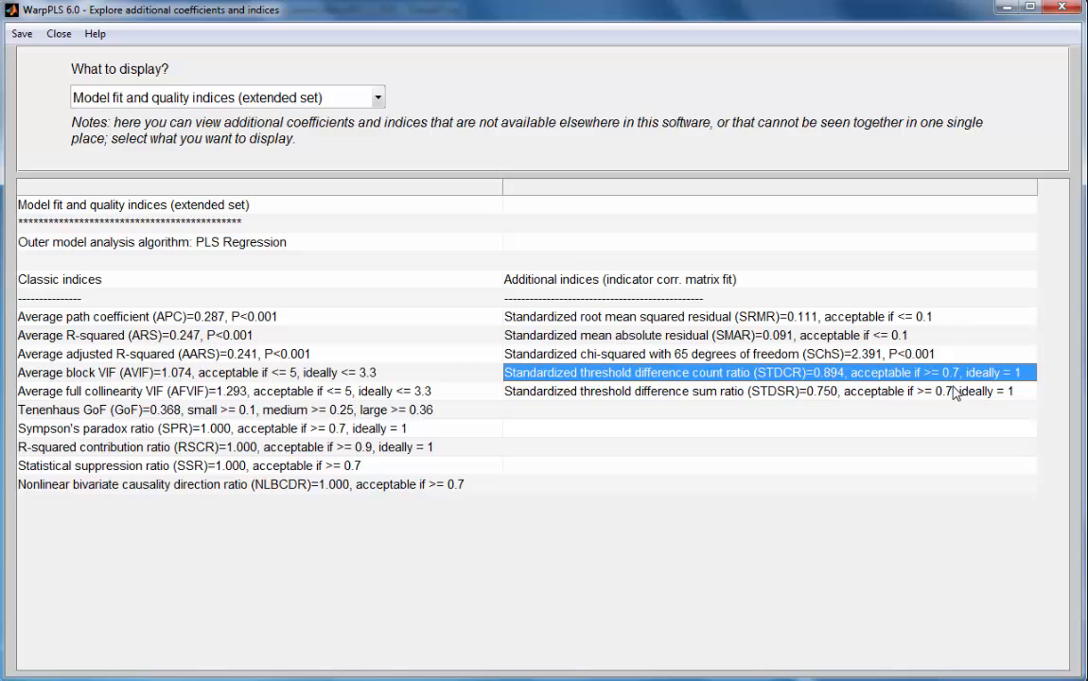
Highlight the STDSR index (0.750), then return to STDCR
{"action": "left_click", "coordinate": [624, 393]}
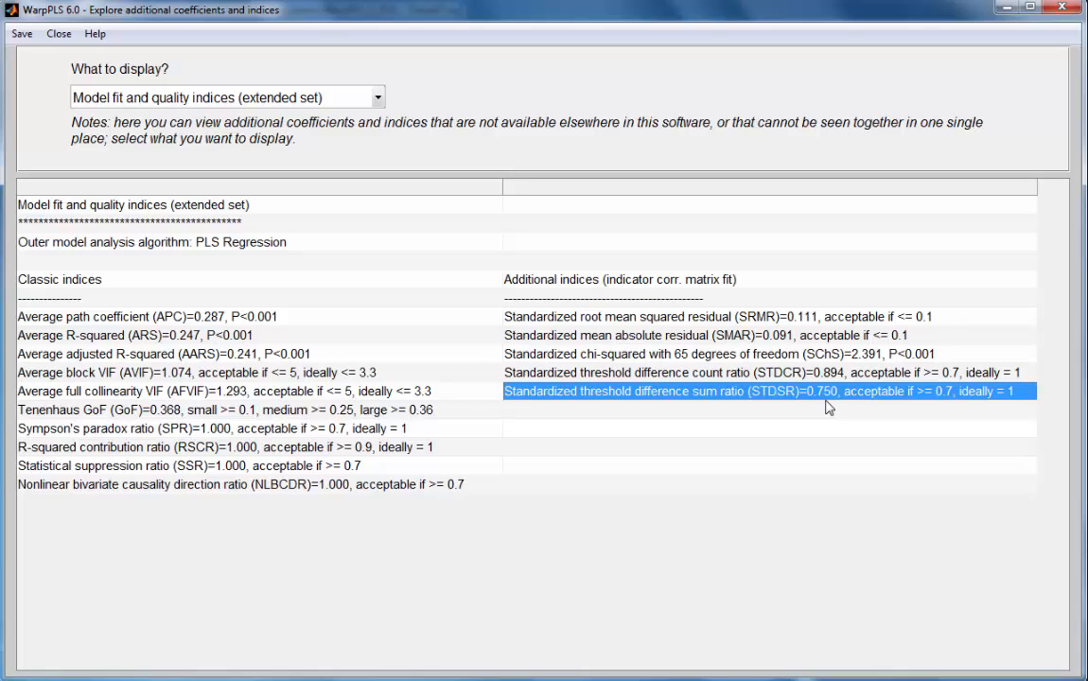
{"action": "left_click", "coordinate": [729, 375]}
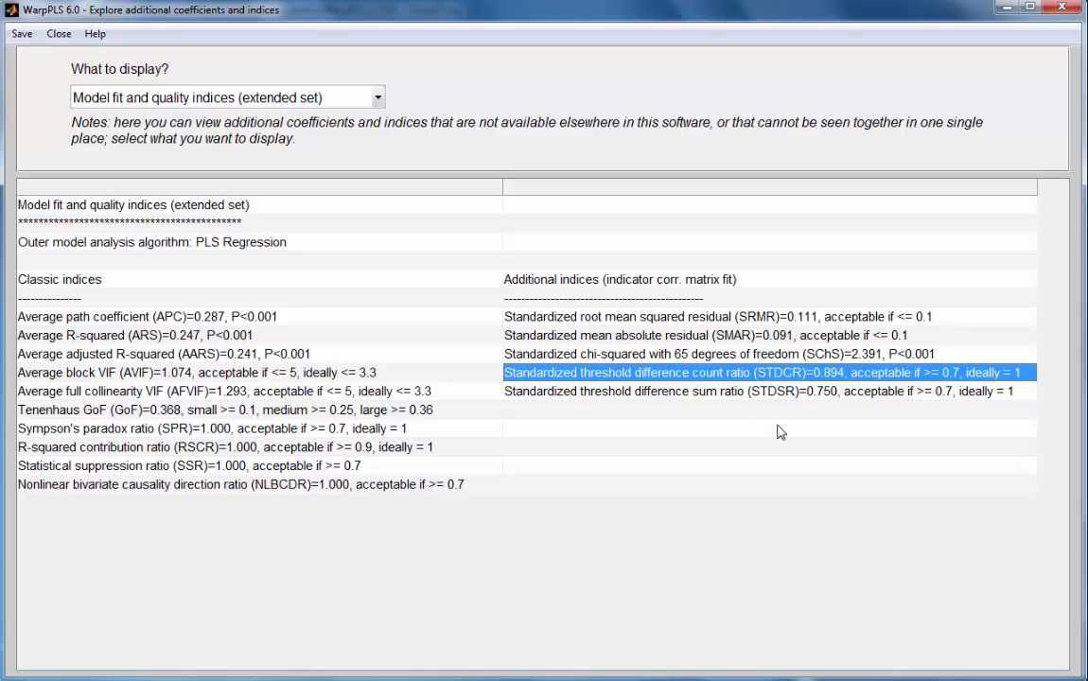
{"action": "key", "text": "Up"}
{"action": "key", "text": "Up"}
{"action": "key", "text": "Up"}
{"action": "key", "text": "Up"}
{"action": "key", "text": "Up"}
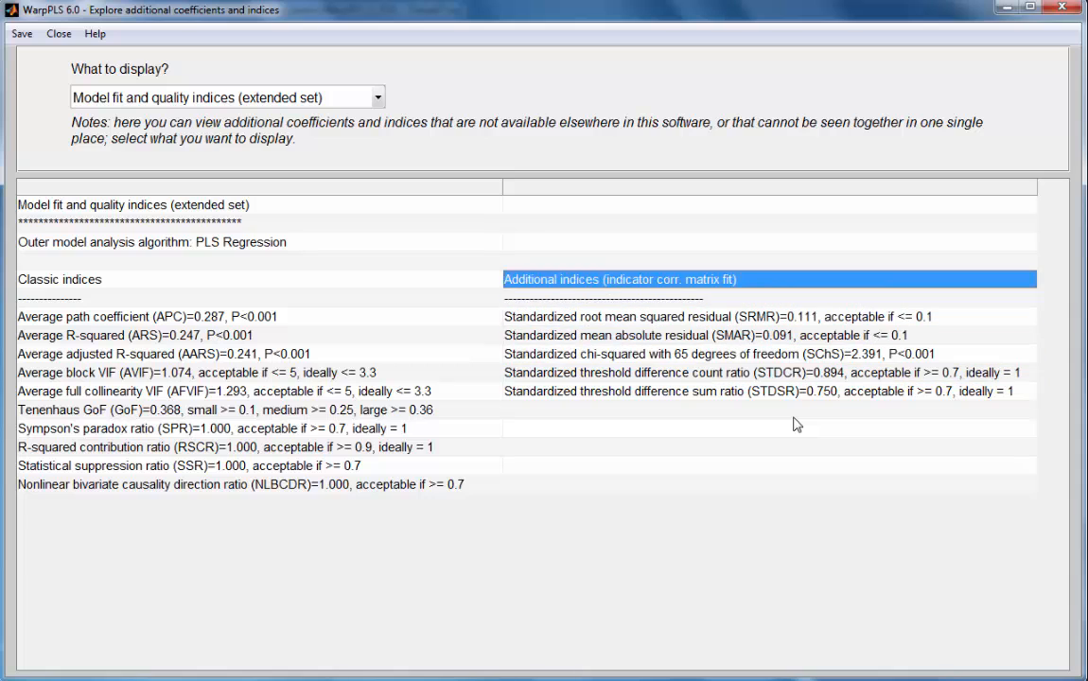
{"action": "key", "text": "Down"}
{"action": "key", "text": "Down"}
{"action": "key", "text": "Down"}
{"action": "key", "text": "Up"}
{"action": "key", "text": "Up"}
{"action": "key", "text": "Up"}
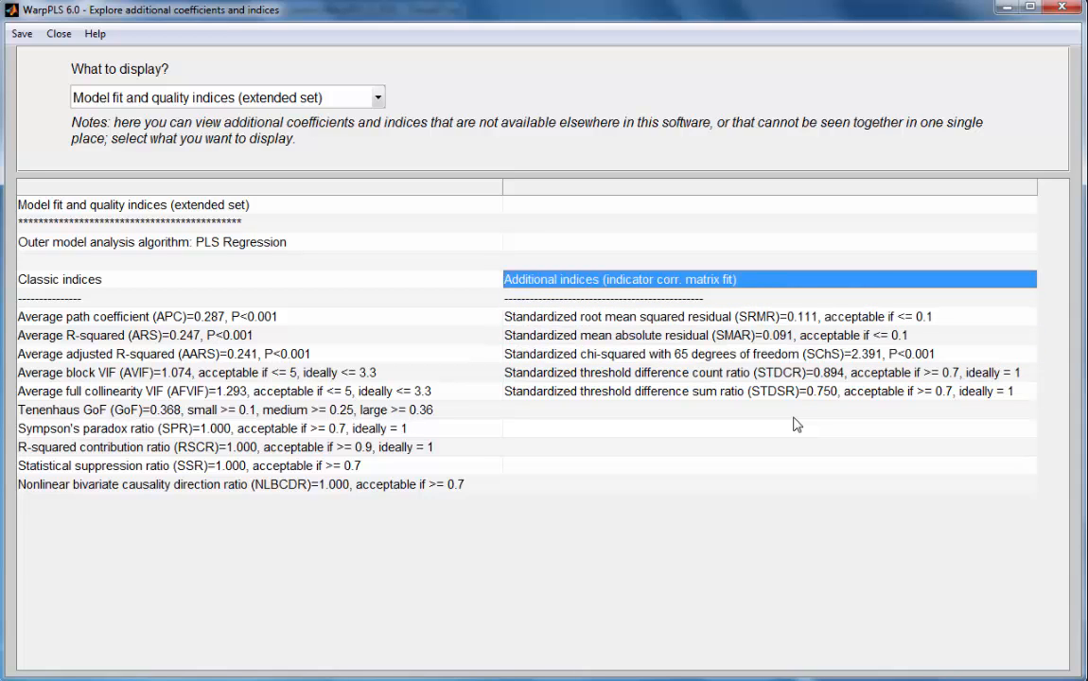